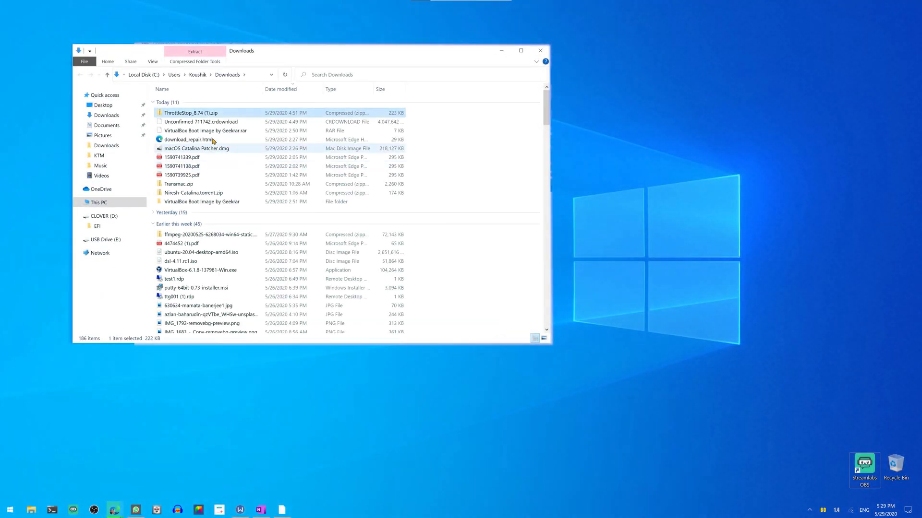
Extract ThrottleStop_8.74 (1).zip with 7-Zip into a folder of the same name in Downloads
right_click(197, 114)
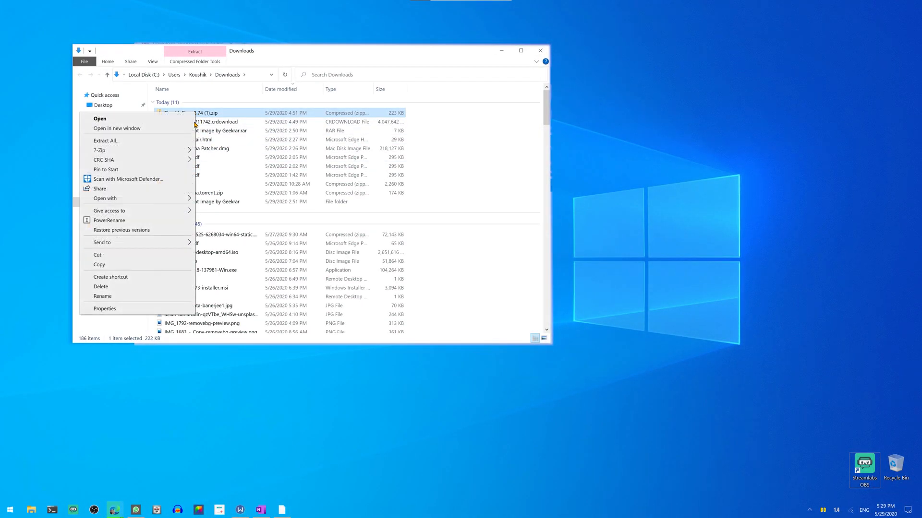
mouse_move(163, 151)
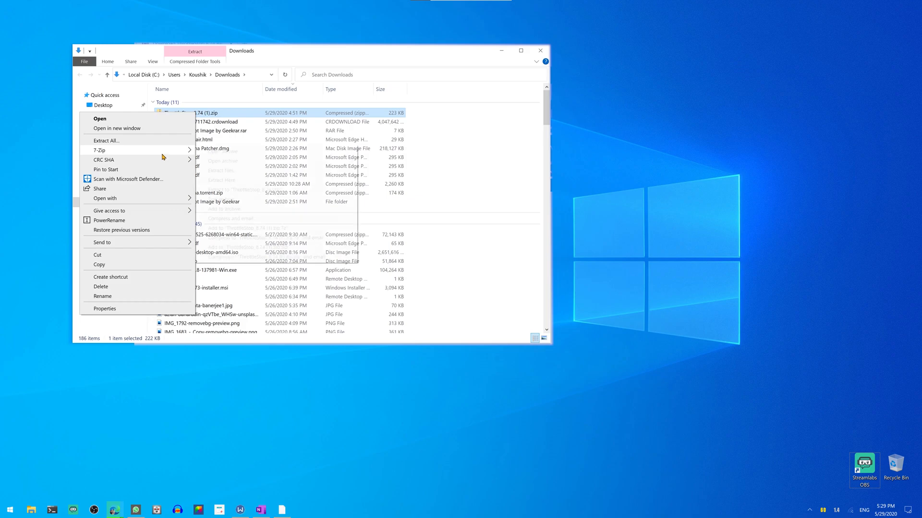
left_click(237, 189)
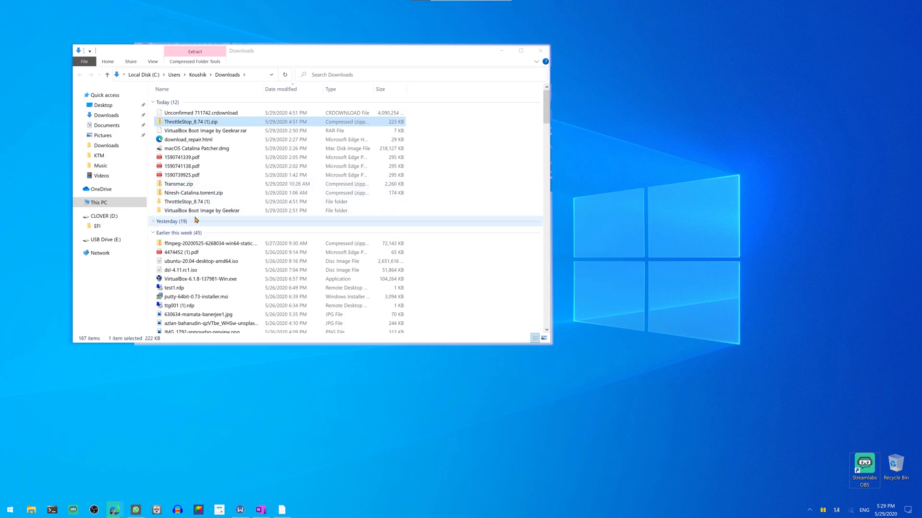
Copy the extracted ThrottleStop folder from Downloads into the root of Local Disk (C:)
left_click(190, 202)
right_click(190, 204)
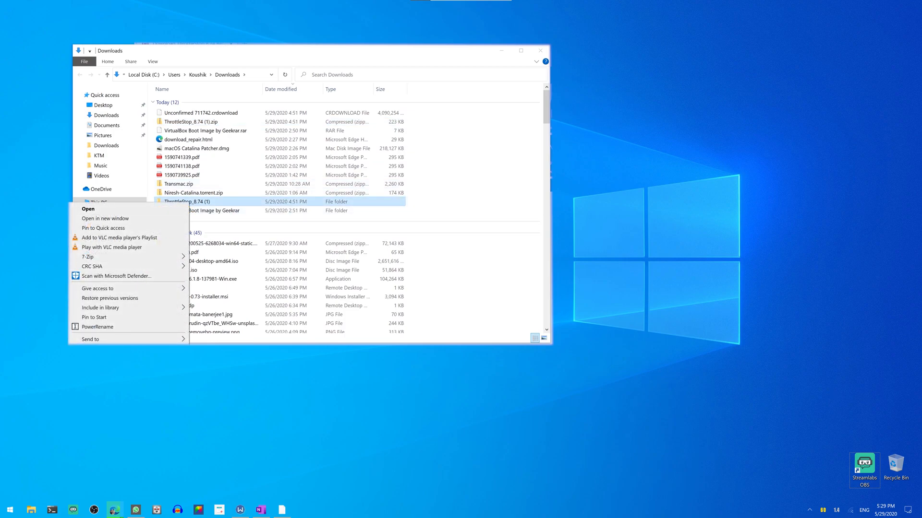
key("Escape")
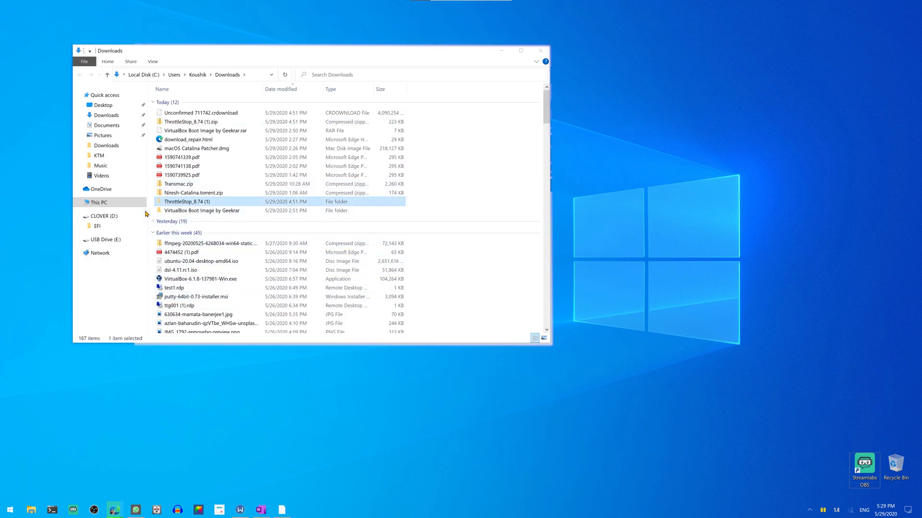
left_click(118, 206)
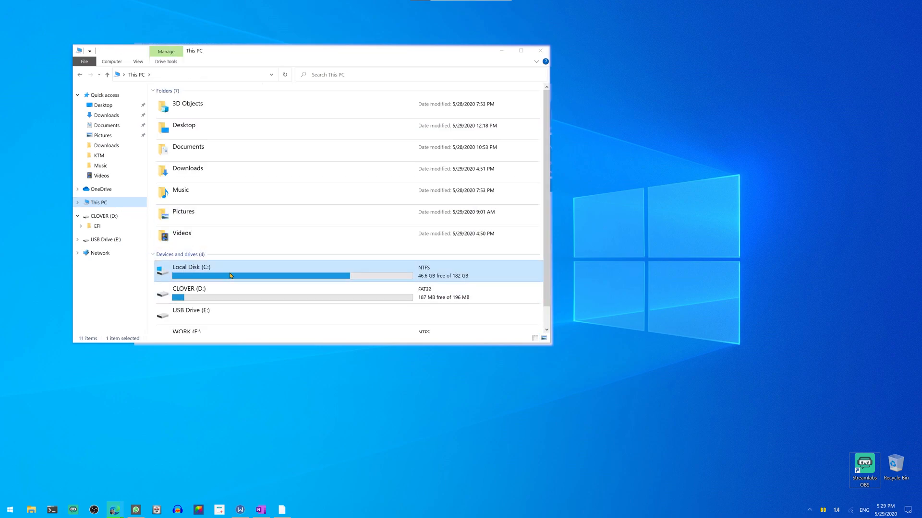
double_click(249, 264)
right_click(310, 246)
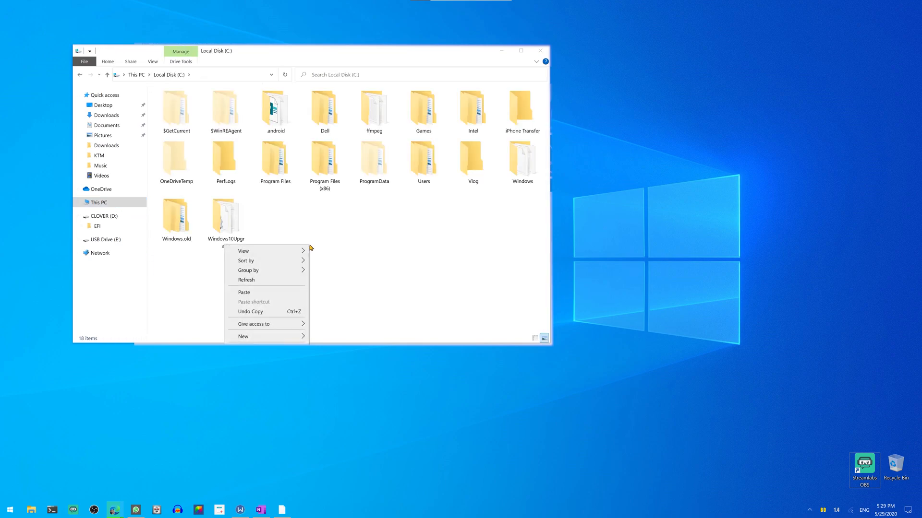
left_click(282, 293)
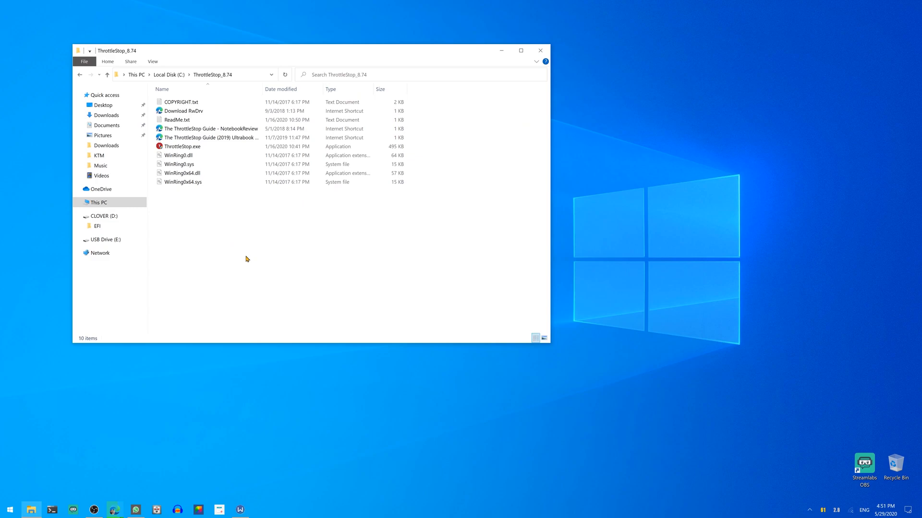
Launch ThrottleStop.exe from the ThrottleStop_8.74 folder, accepting the risk disclaimer and the HWiNFO notice
left_click(188, 149)
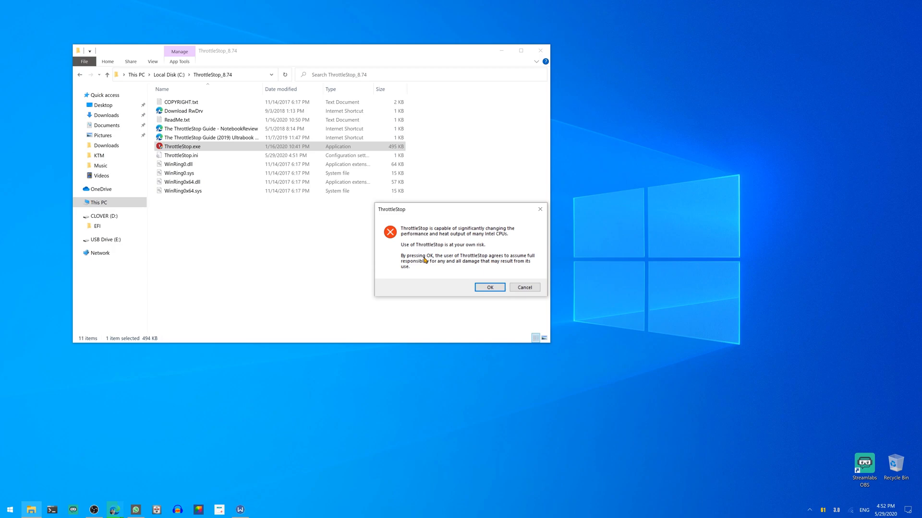
left_click(487, 287)
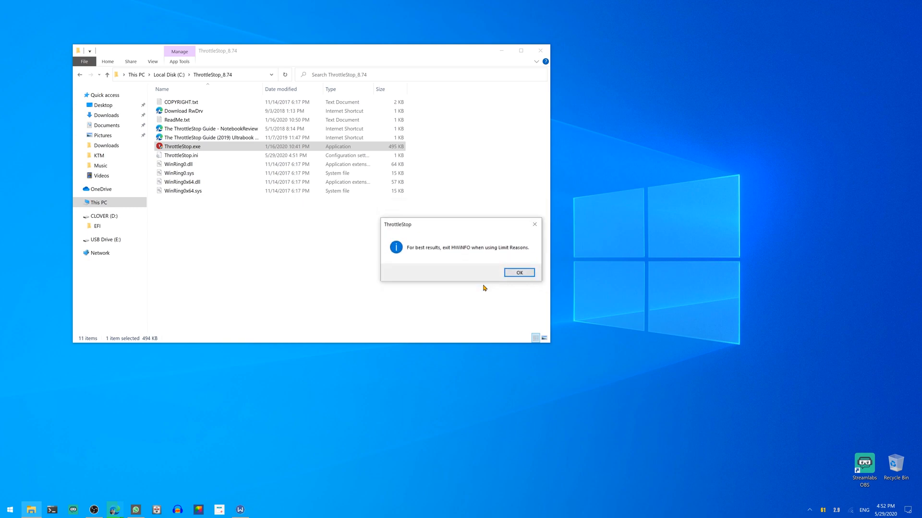
left_click(519, 273)
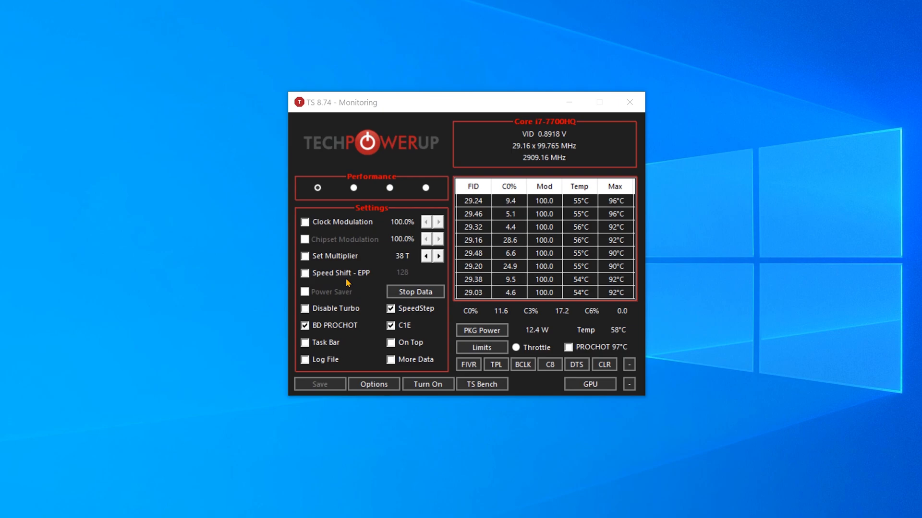
Enable Speed Shift - EPP for the Performance profile and save the settings
left_click(305, 273)
left_click(318, 386)
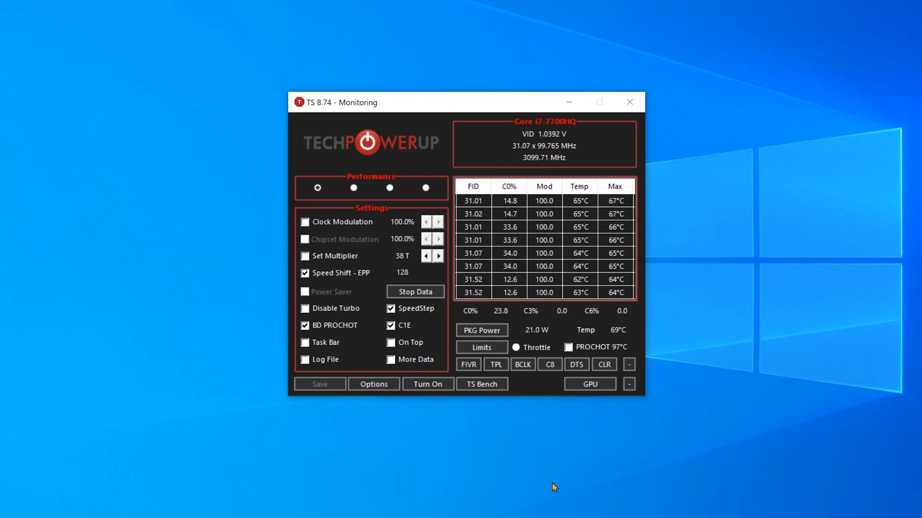
In the FIVR control, raise the turbo ratio limits for 2, 3 and 4 active cores to 38 and apply
left_click(474, 367)
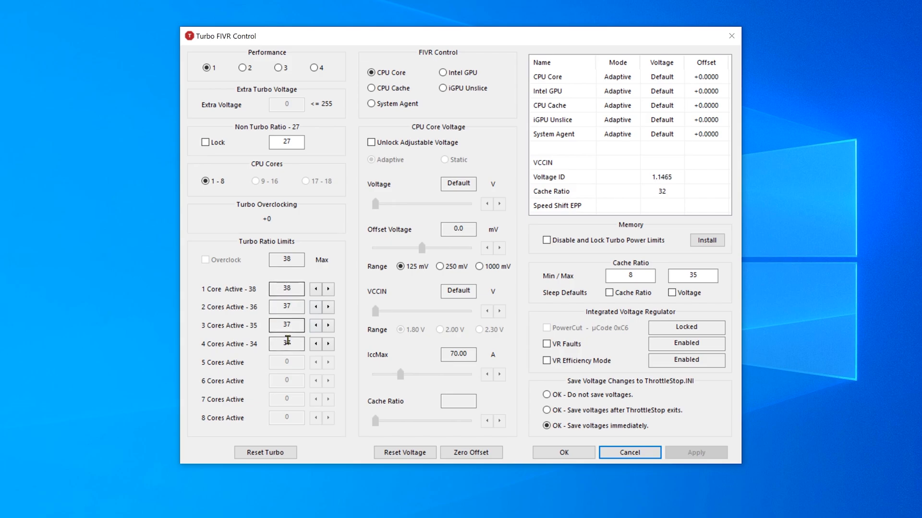
left_click(328, 307)
left_click(328, 326)
left_click(329, 344)
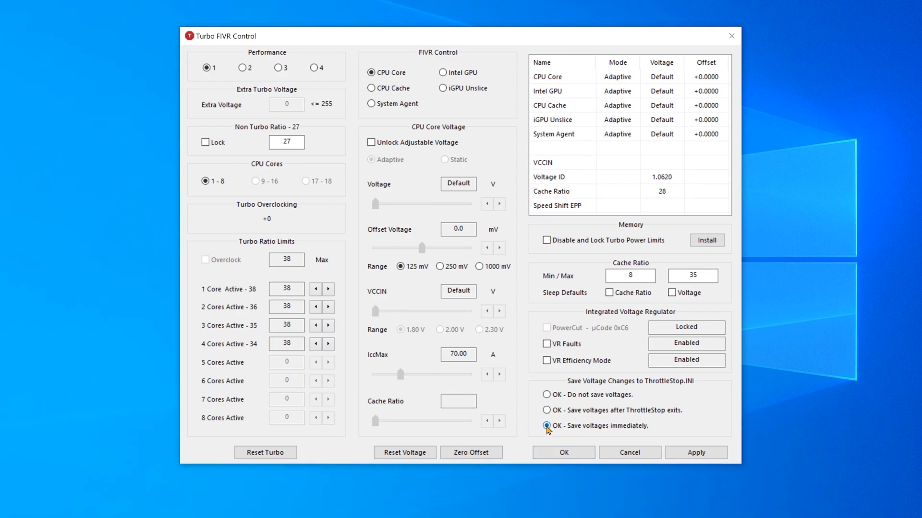
left_click(703, 452)
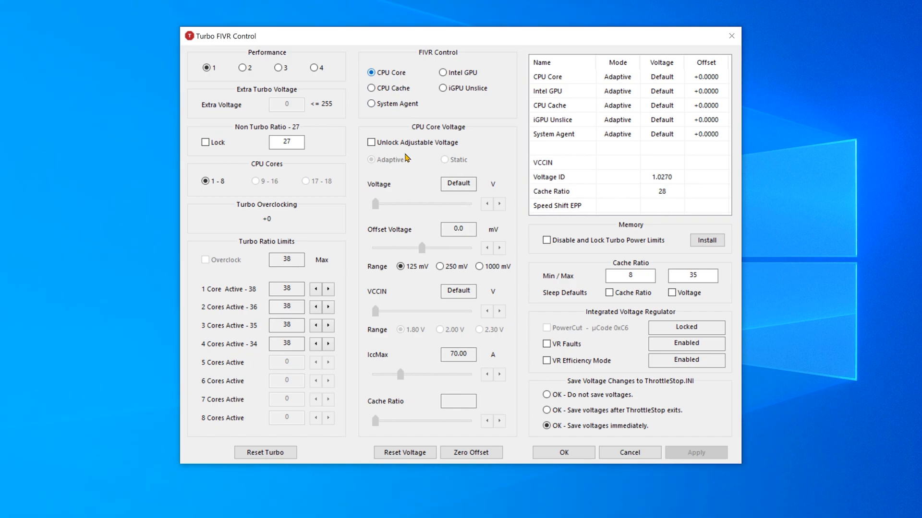
Unlock the adjustable voltage for the CPU Core and set its offset voltage to -100.6 mV
left_click(385, 145)
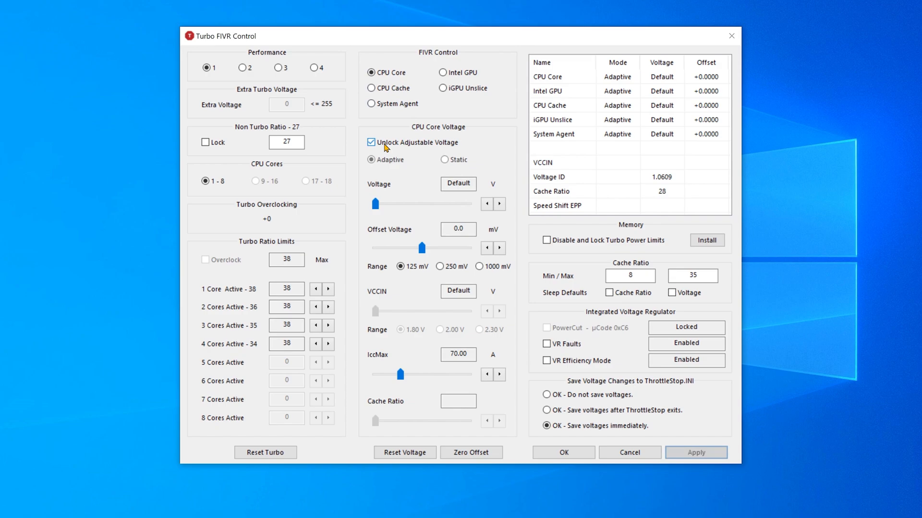
left_click_drag(422, 249, 384, 256)
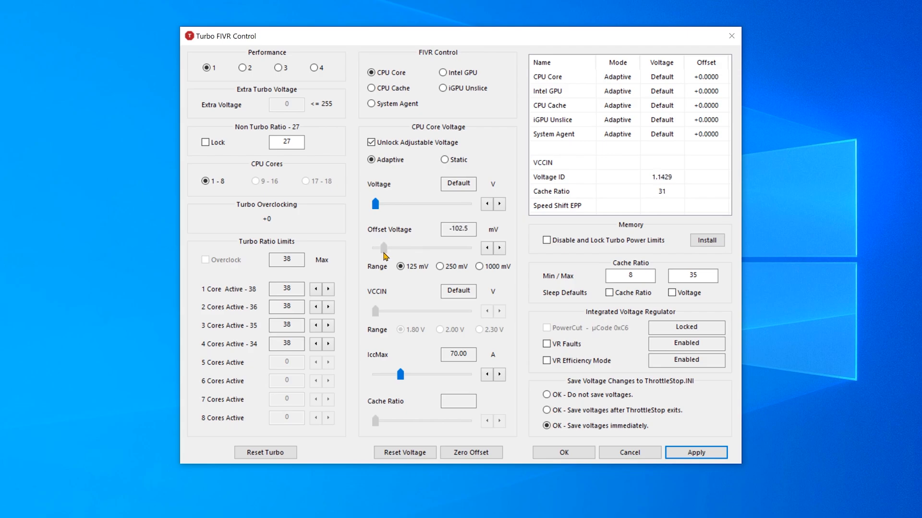
left_click(499, 248)
left_click(499, 248)
Unlock the adjustable voltage for the Intel GPU and set its offset voltage to -100.6 mV
left_click(459, 75)
left_click(427, 143)
left_click_drag(419, 253, 384, 257)
left_click(487, 248)
Unlock the adjustable voltage for the CPU Cache and set its offset voltage to -100.6 mV
left_click(391, 88)
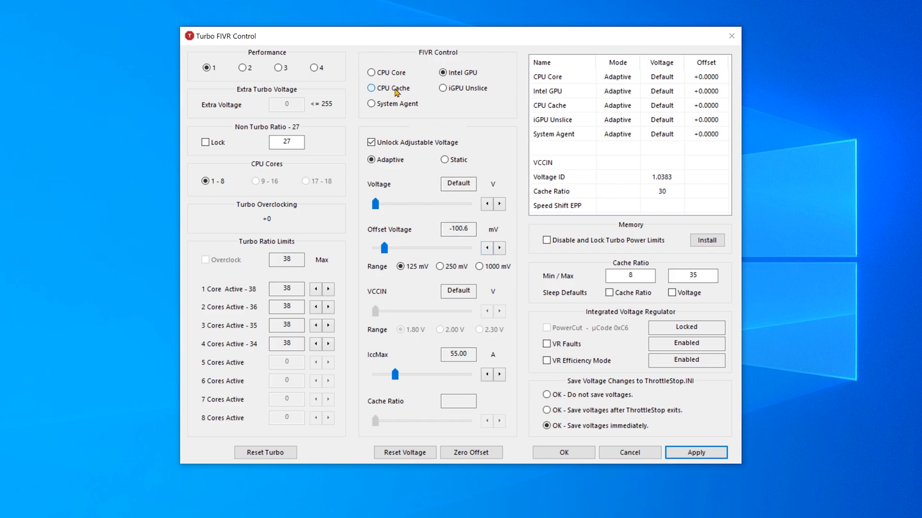
left_click(393, 147)
left_click_drag(421, 248, 384, 256)
left_click(500, 249)
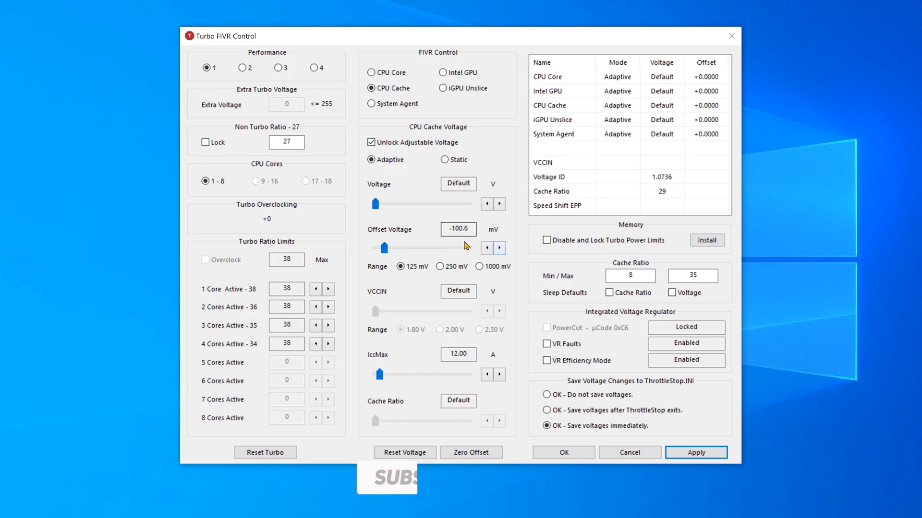
Recheck the Intel GPU and CPU Core offsets, apply the voltage changes and close the FIVR control
left_click(444, 73)
left_click(396, 76)
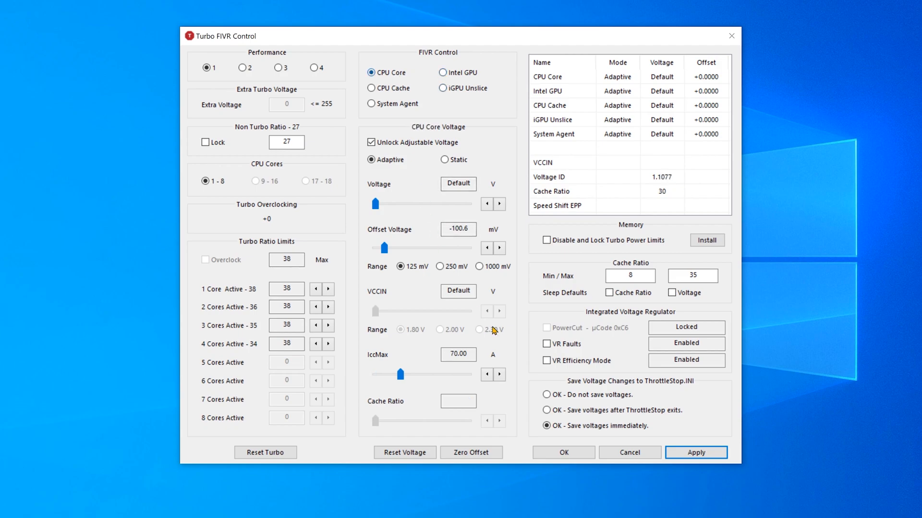
left_click(683, 454)
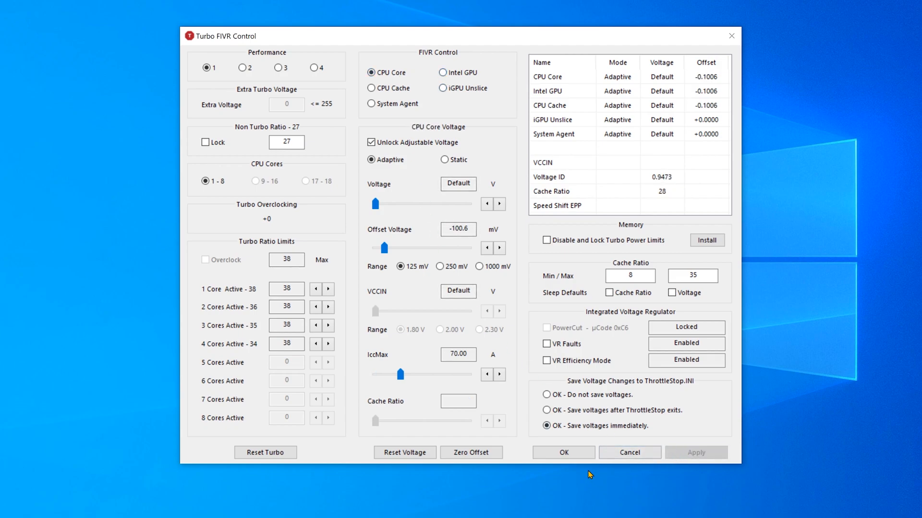
left_click(564, 453)
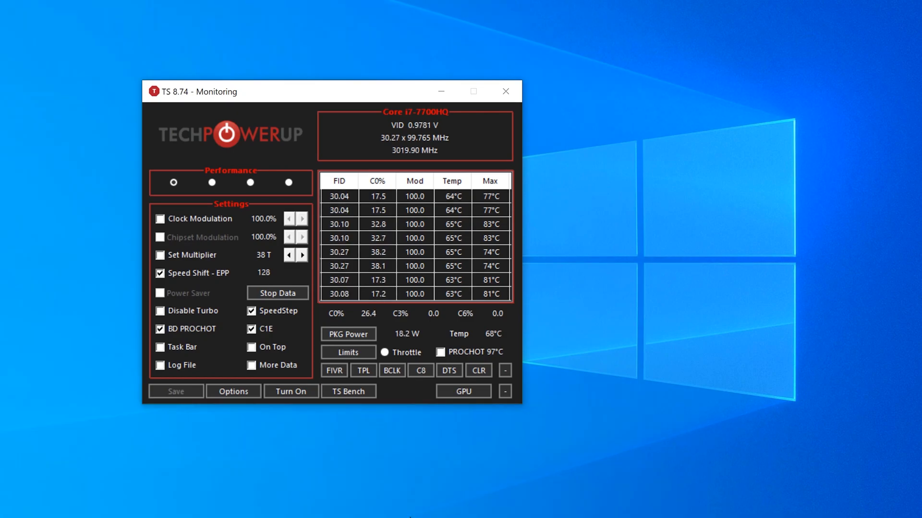
Run the TS Bench stress test at size 64M with 8 threads and again with 16 threads
left_click(356, 393)
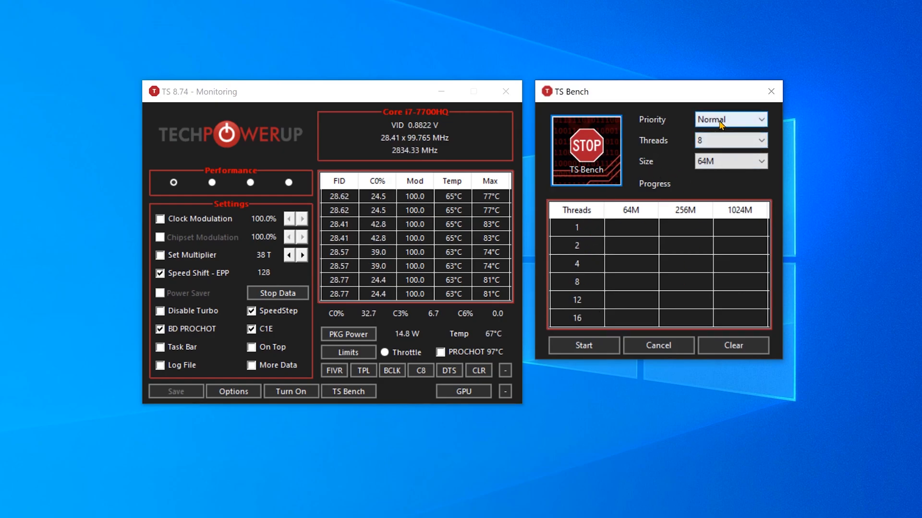
left_click(587, 344)
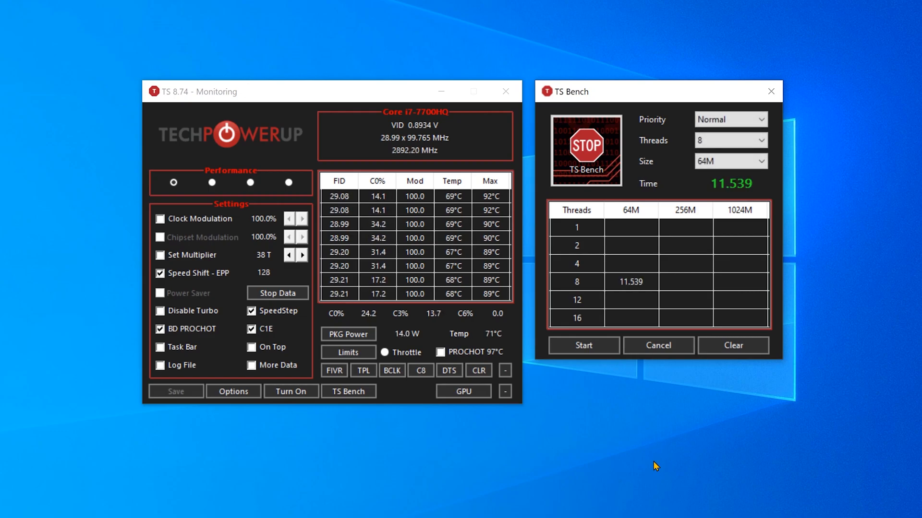
left_click(760, 140)
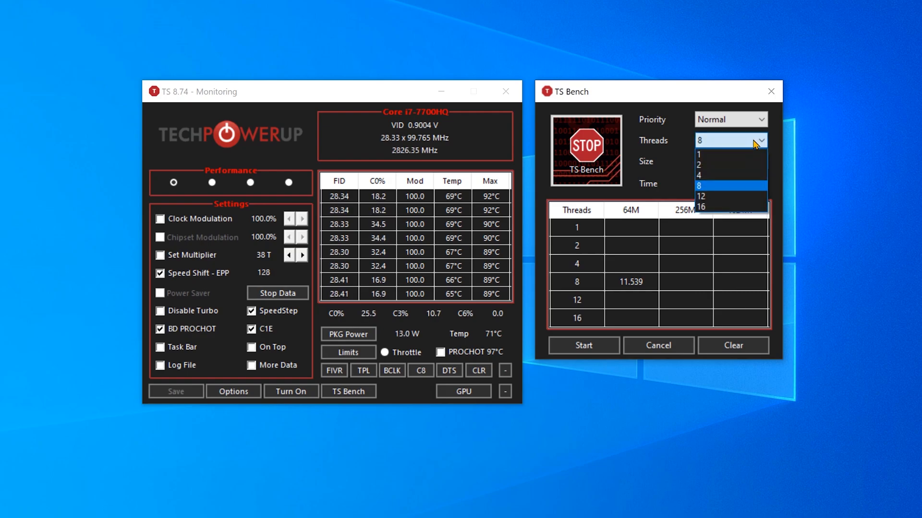
left_click(758, 207)
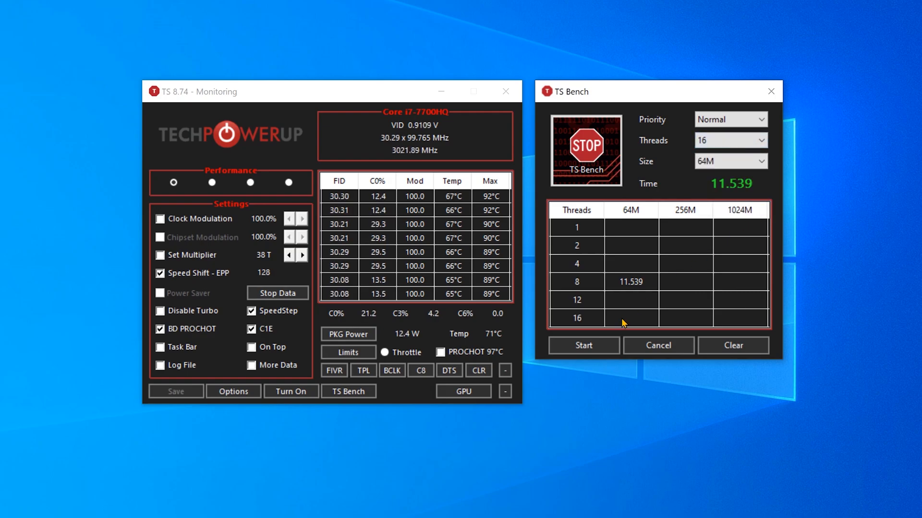
left_click(601, 347)
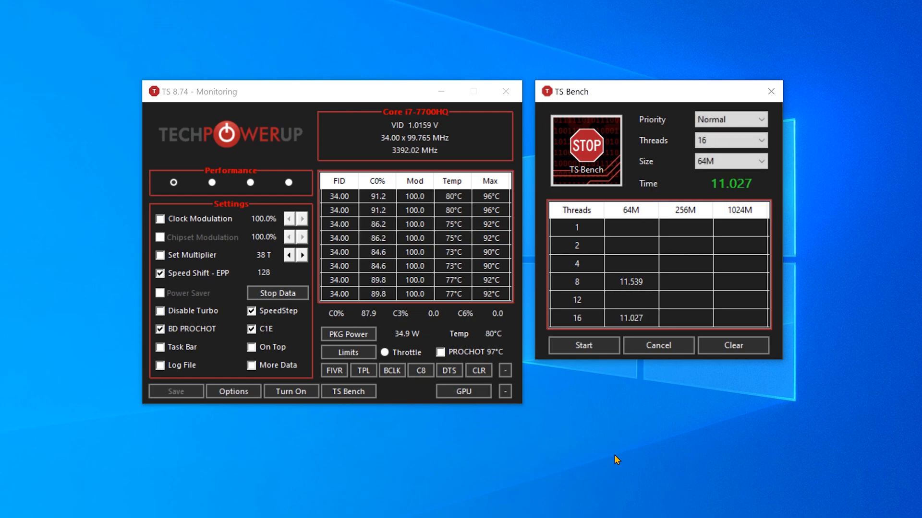
Run the 64M TS Bench test with 4 threads and close the benchmark
left_click(753, 142)
left_click(741, 179)
left_click(587, 347)
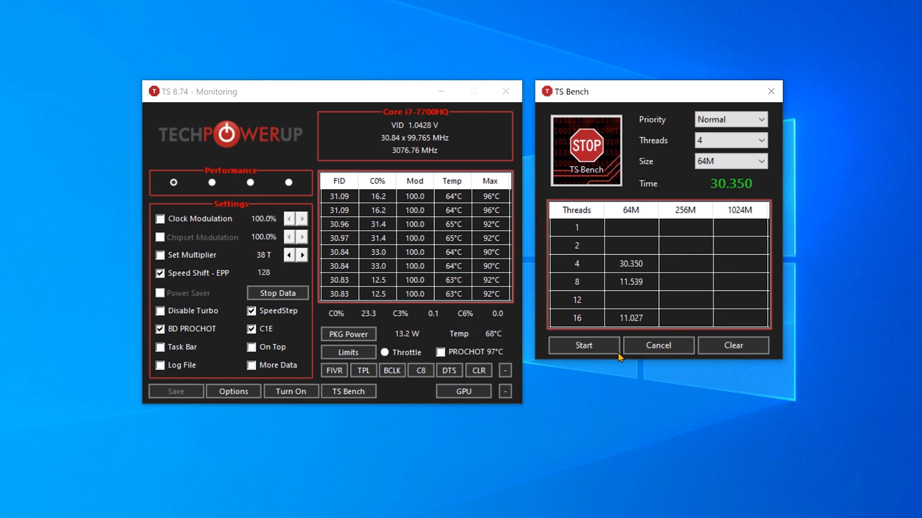
left_click(630, 342)
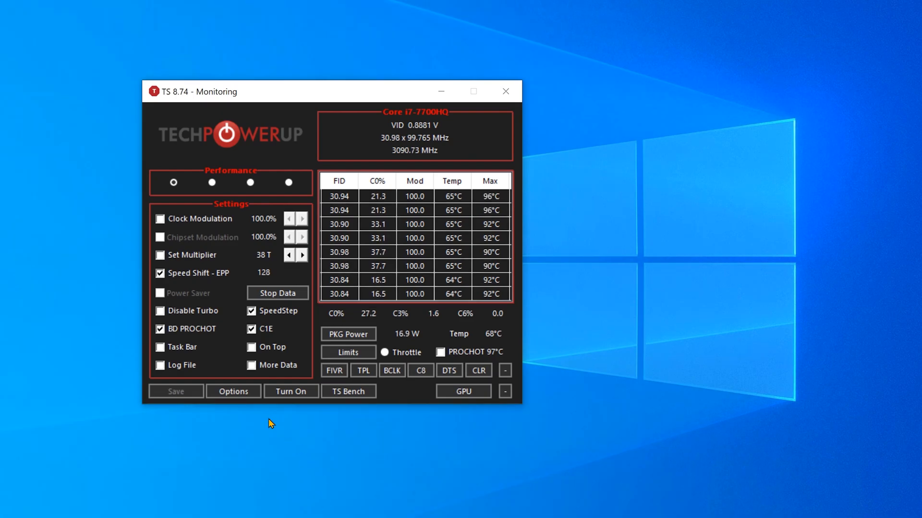
Enable Start Minimized and Minimize on Close in the ThrottleStop options, and close the main window
left_click(237, 392)
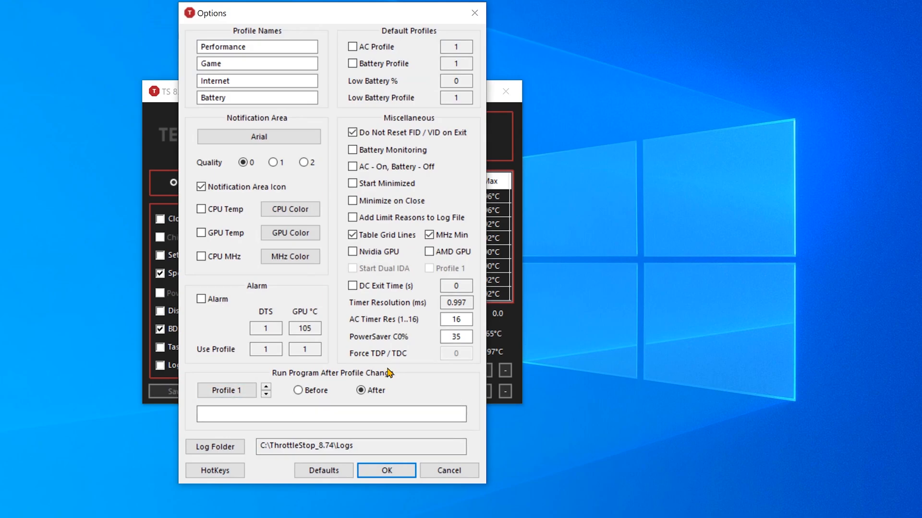
left_click(357, 186)
left_click(354, 204)
left_click(393, 470)
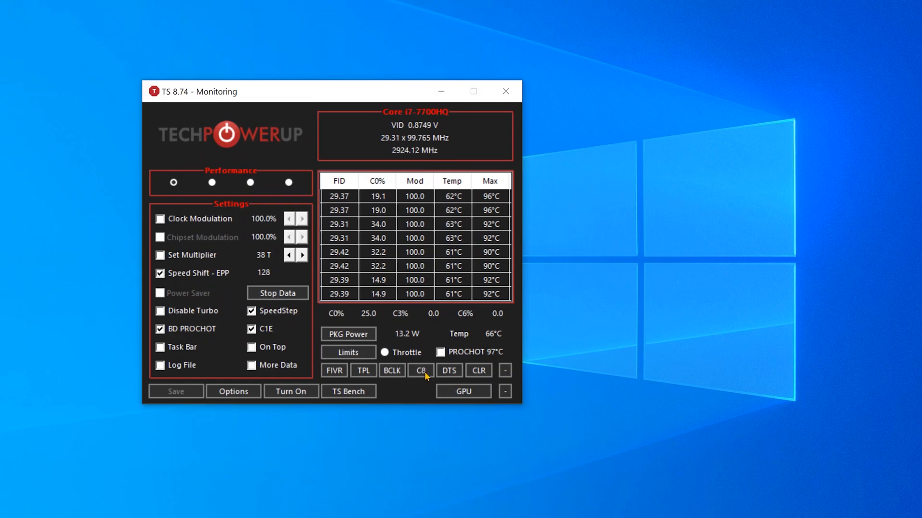
left_click(505, 91)
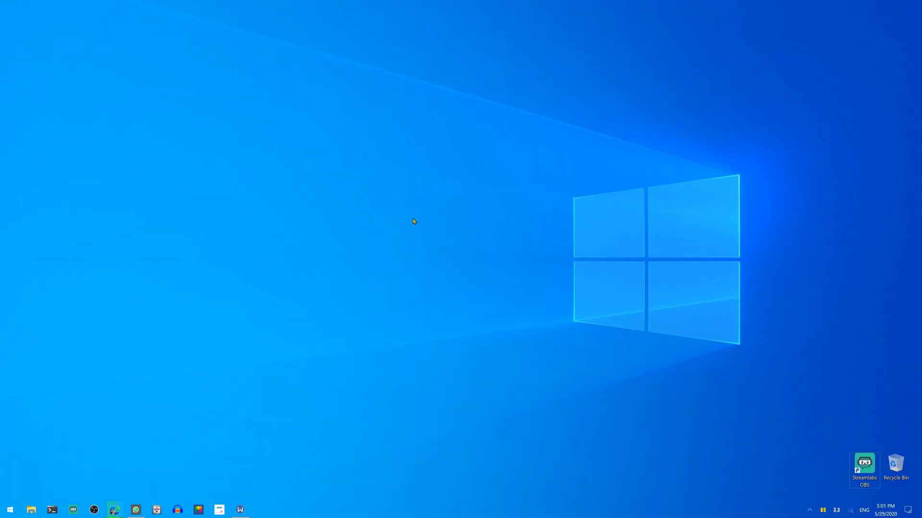
Switch to Task Scheduler and start creating a new basic task
key("super")
type("task")
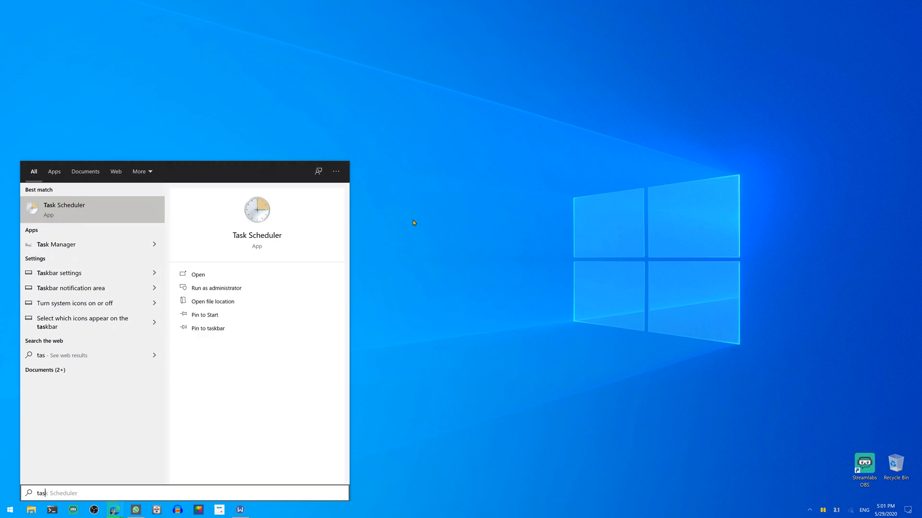
key("Return")
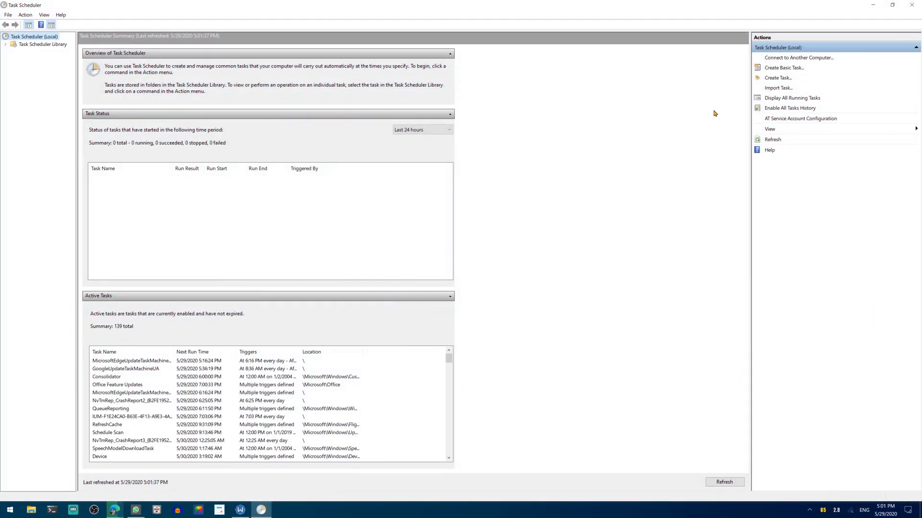
left_click(778, 71)
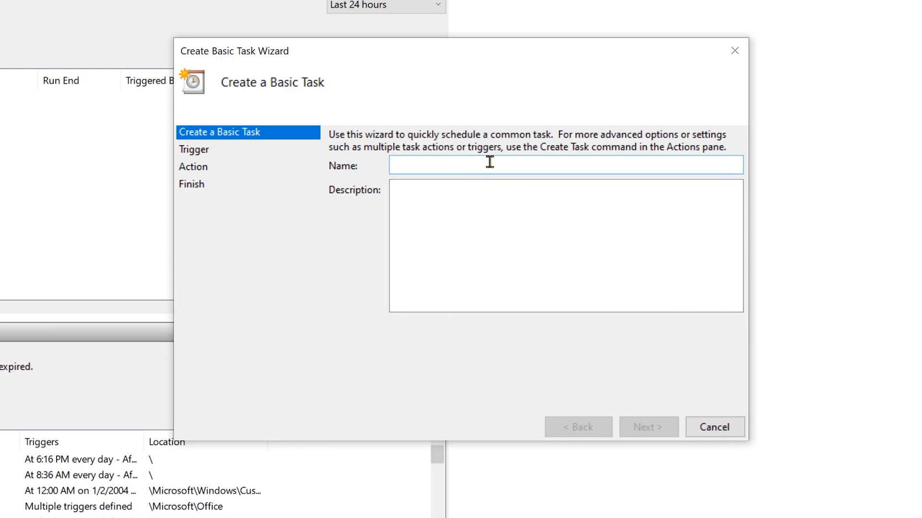
Name the basic task ThrottleStop and set its trigger to When I log on
type("ThrottleStop")
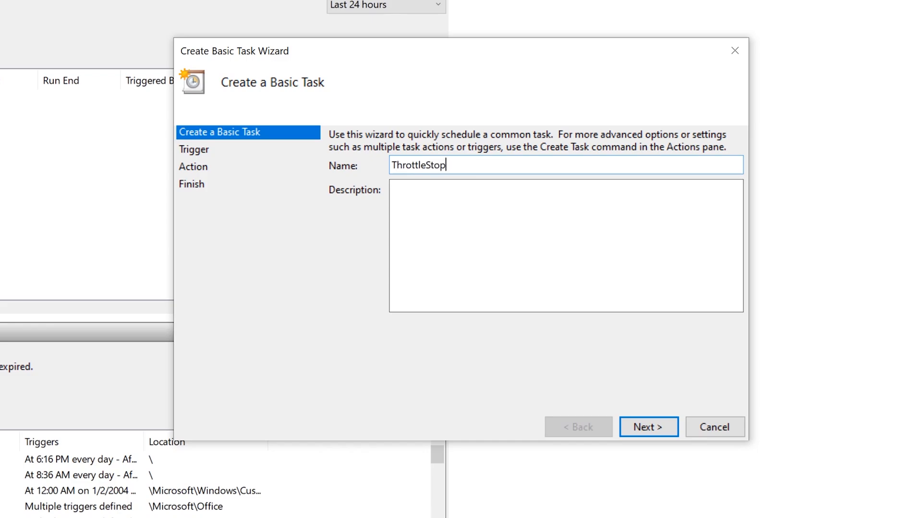
left_click(639, 429)
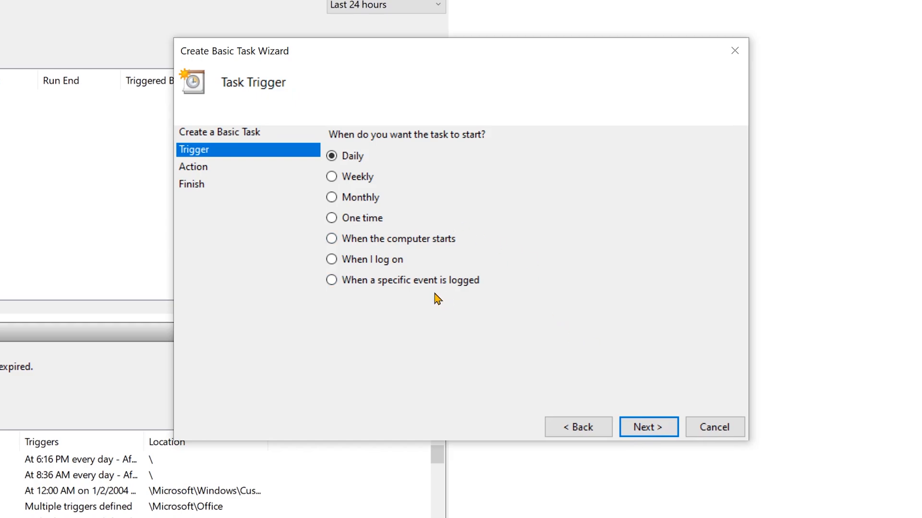
left_click(333, 260)
left_click(641, 429)
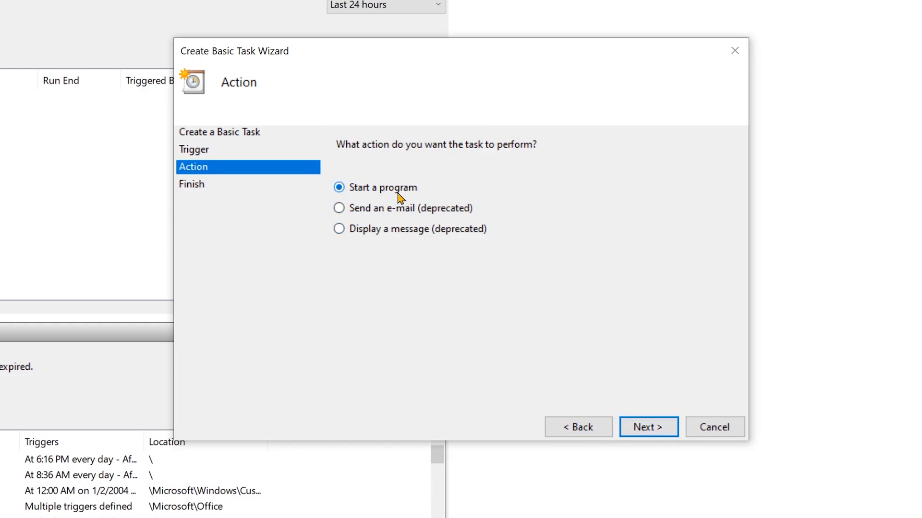
Set the task's action to start the program C:\ThrottleStop_8.74\ThrottleStop.exe
left_click(636, 431)
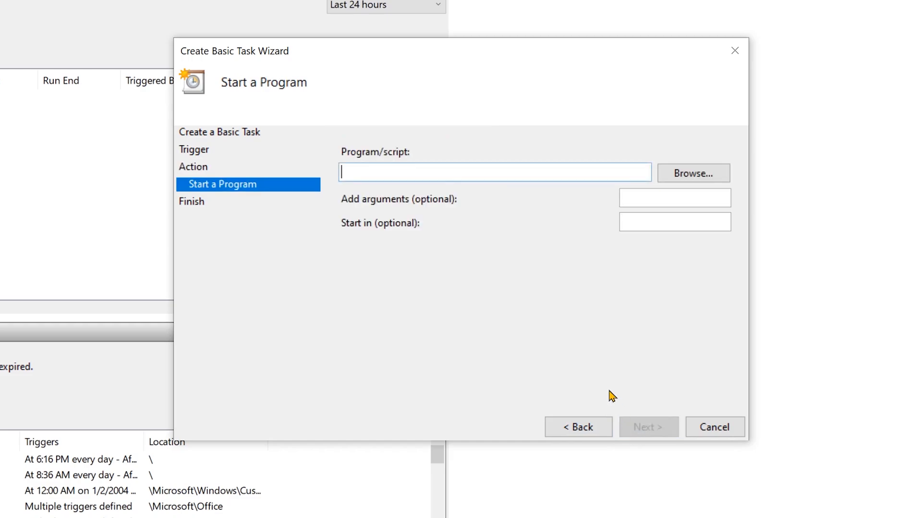
left_click(680, 173)
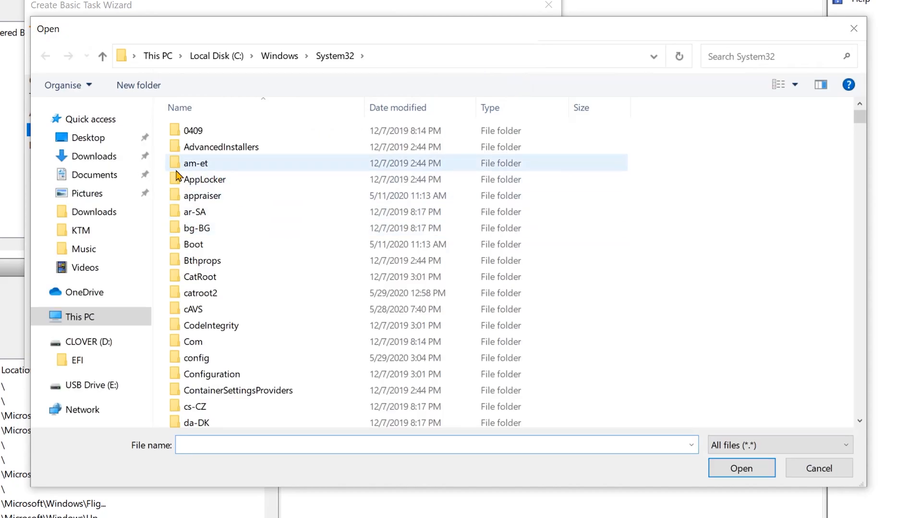
left_click(76, 316)
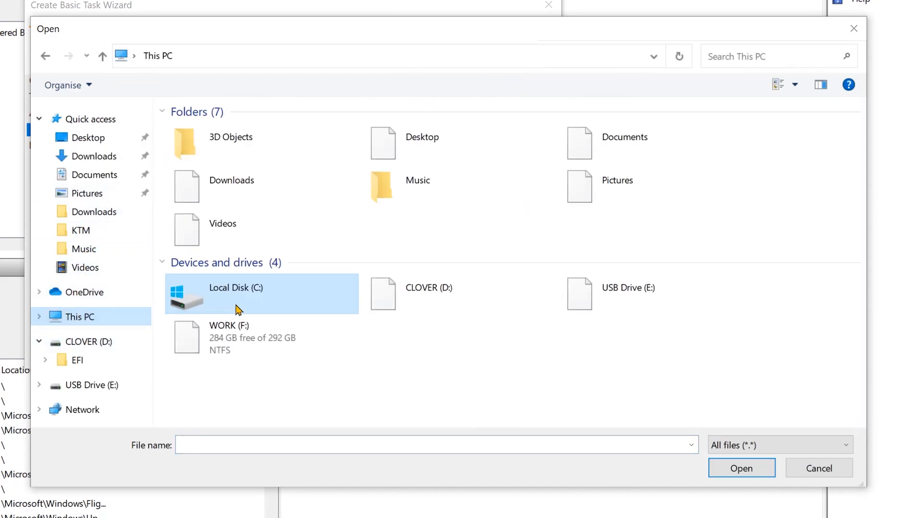
double_click(244, 223)
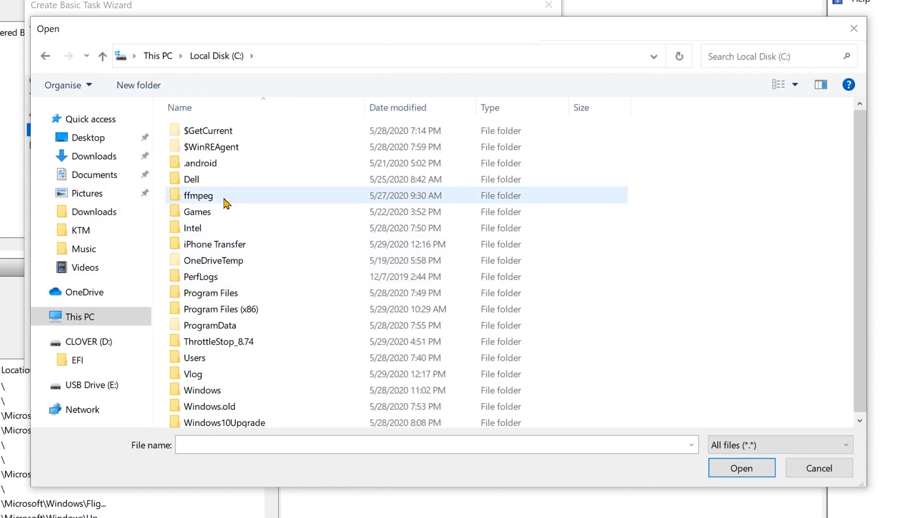
double_click(229, 338)
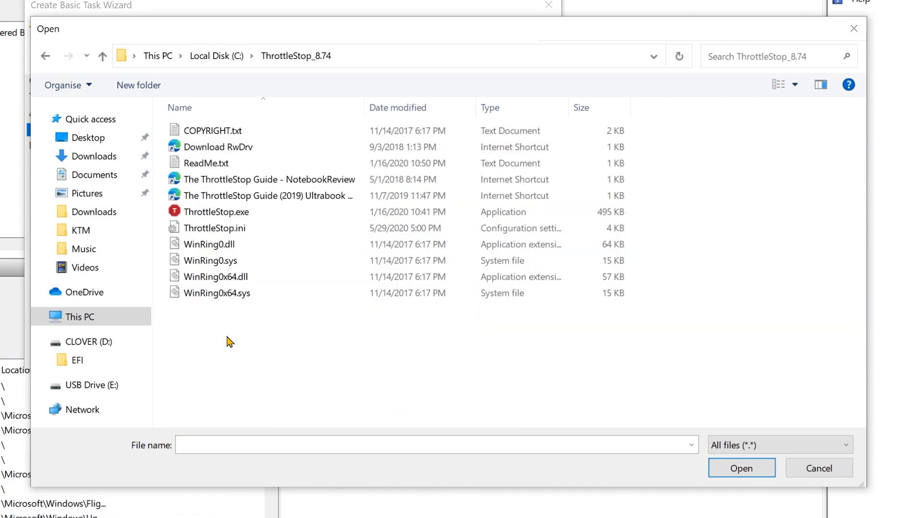
left_click(230, 213)
left_click(740, 469)
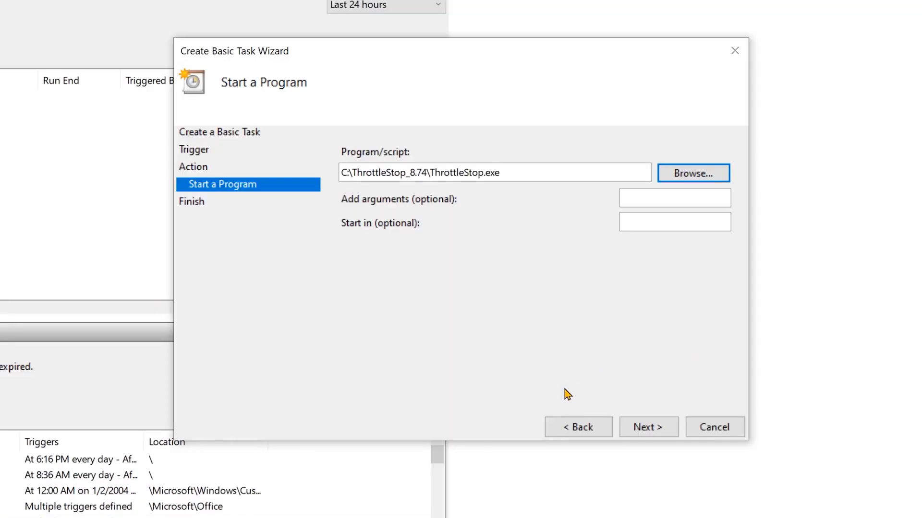
left_click(644, 429)
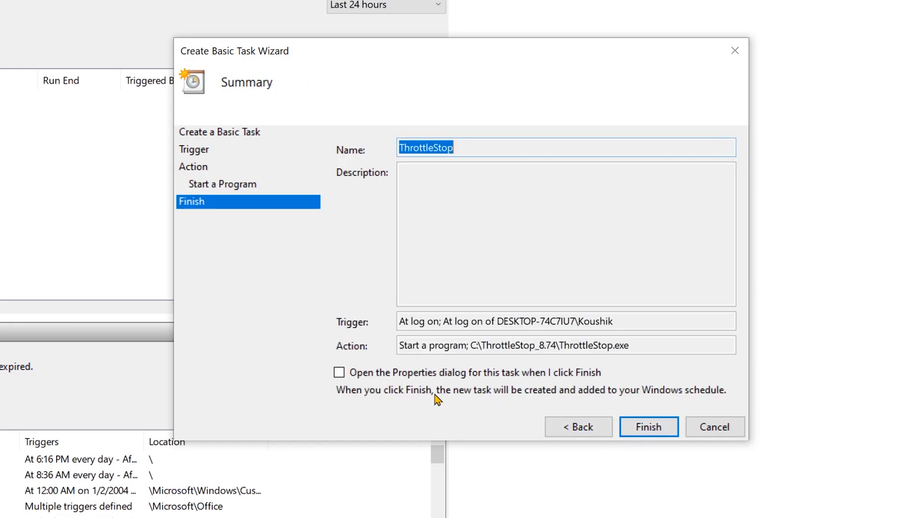
Finish creating the task with its Properties dialog set to open, and have it run with highest privileges
left_click(456, 375)
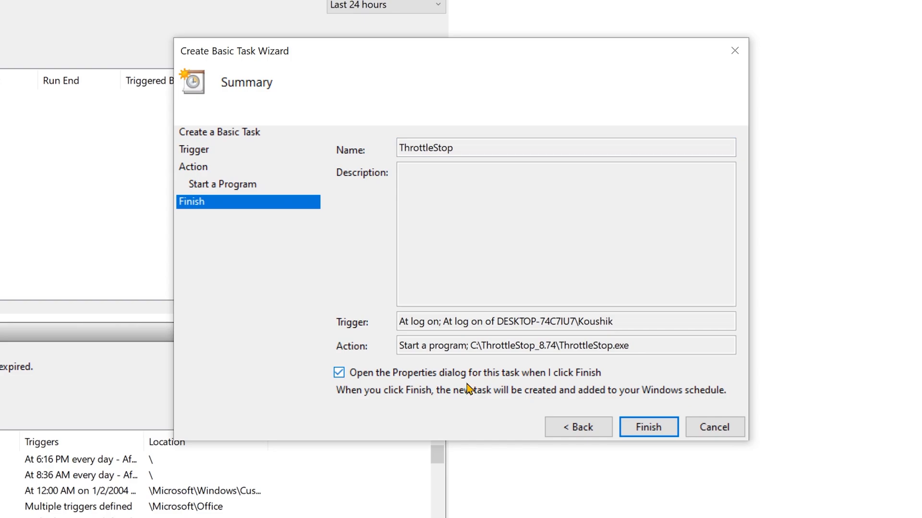
left_click(646, 427)
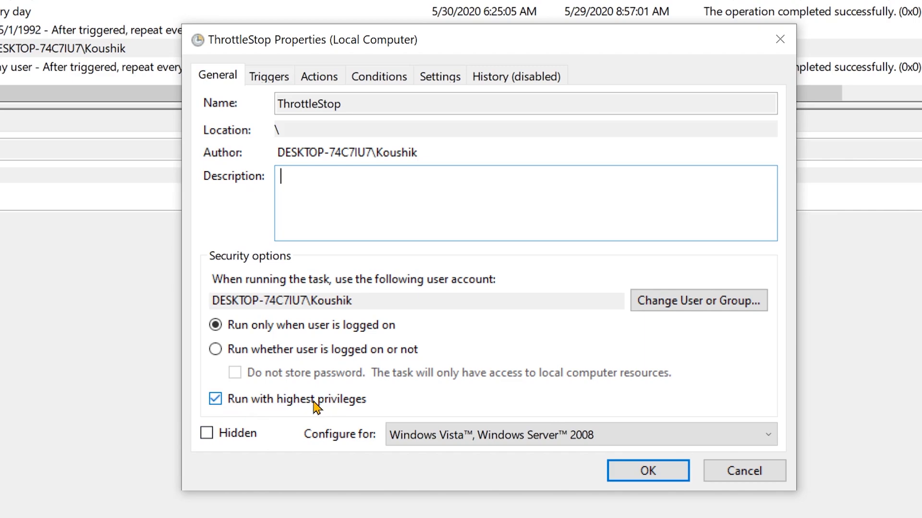
left_click(216, 400)
left_click(216, 401)
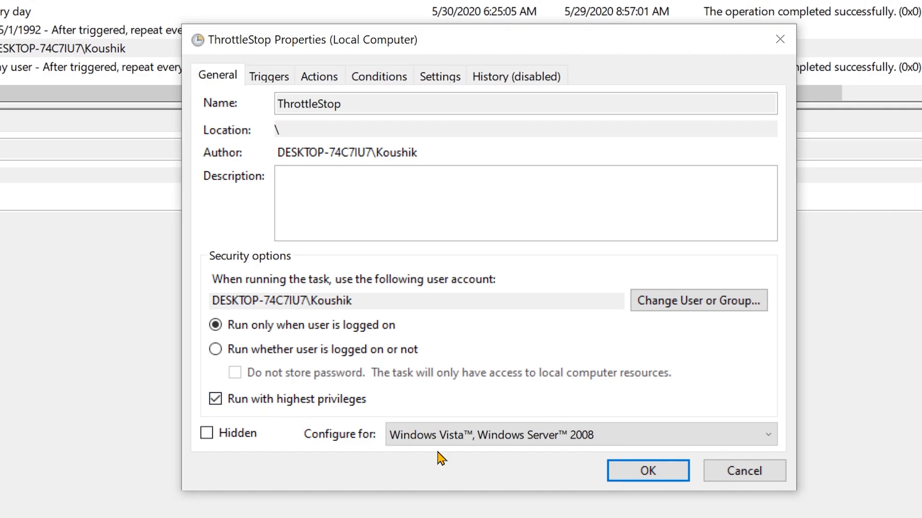
left_click(645, 471)
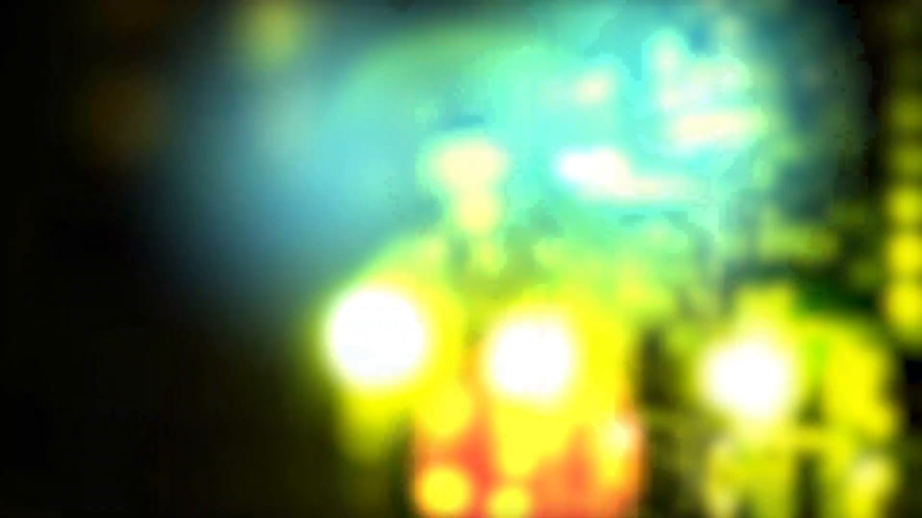